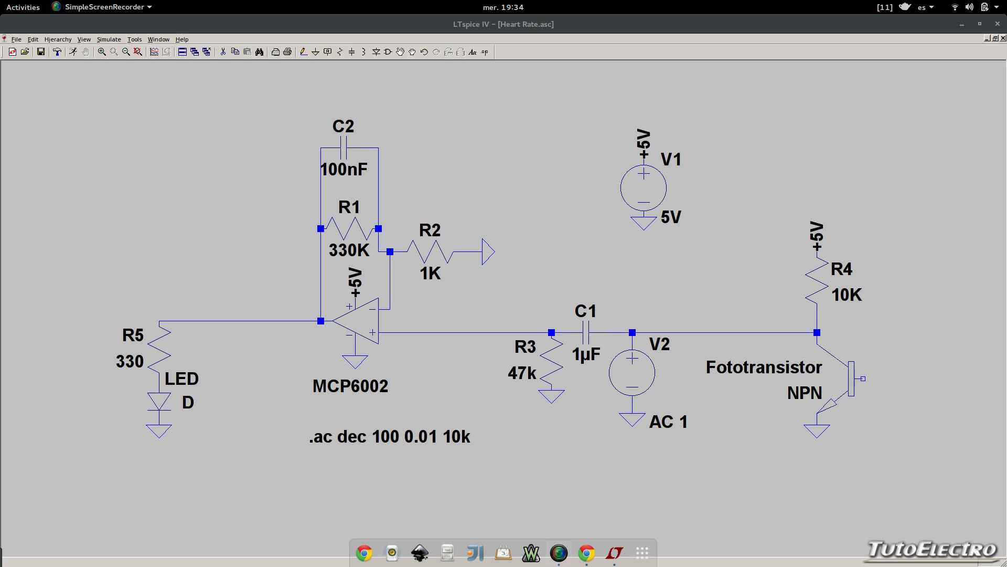
- Run the AC analysis of the heart rate circuit and plot the voltage at the op-amp's output
{"action": "left_click", "coordinate": [441, 25]}
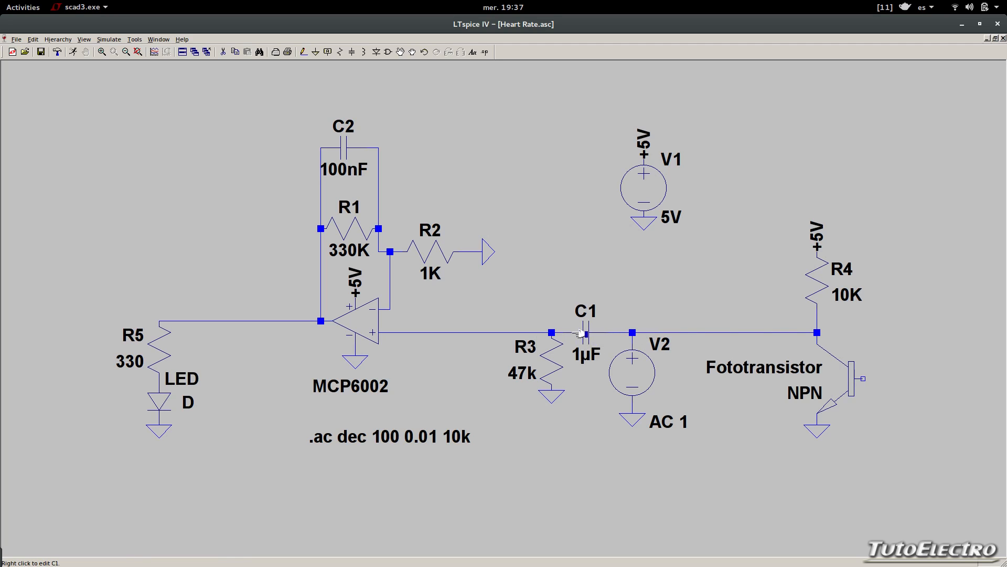
{"action": "left_click_drag", "start_coordinate": [581, 334], "coordinate": [595, 335]}
{"action": "left_click", "coordinate": [74, 54]}
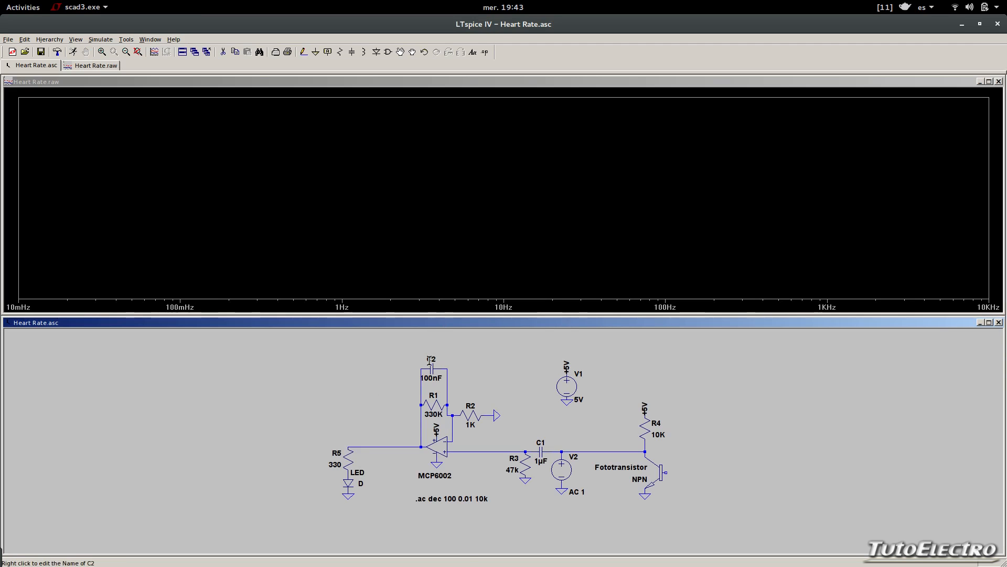
{"action": "right_click", "coordinate": [372, 400]}
{"action": "left_click", "coordinate": [361, 446]}
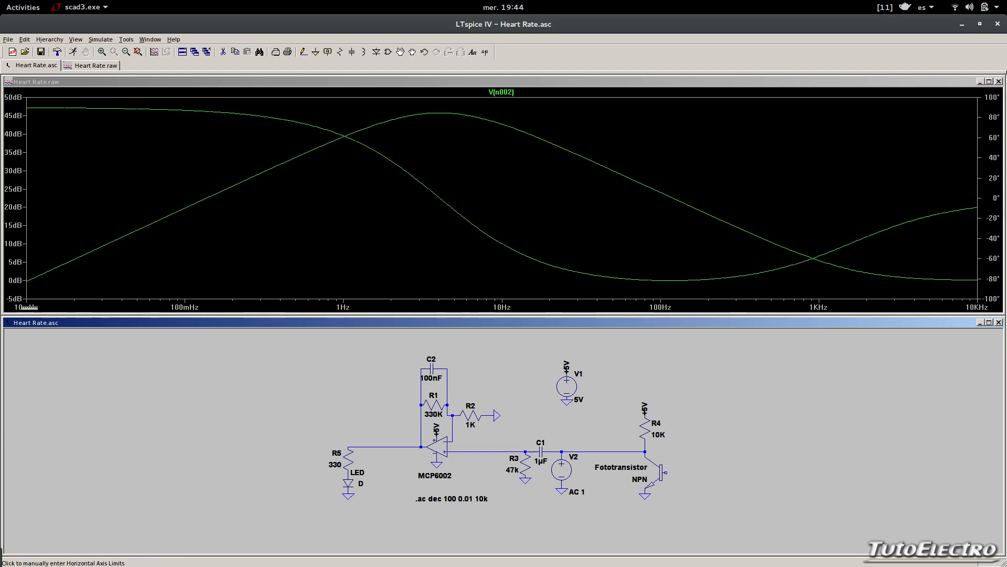
- Set the AC analysis start frequency to 0.001 and rerun the simulation
{"action": "right_click", "coordinate": [433, 498]}
{"action": "left_click", "coordinate": [435, 358]}
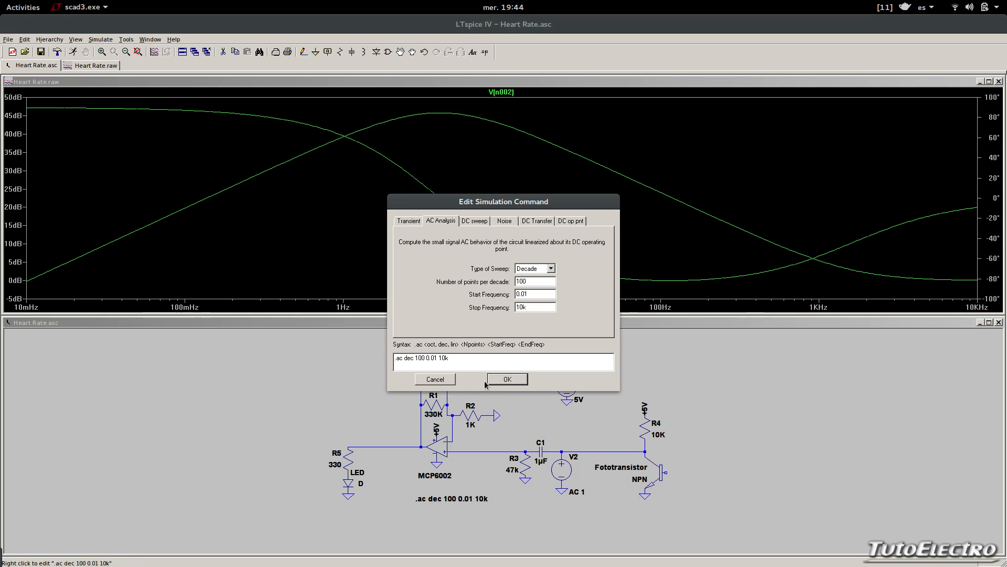
{"action": "type", "text": "0"}
{"action": "left_click", "coordinate": [505, 379]}
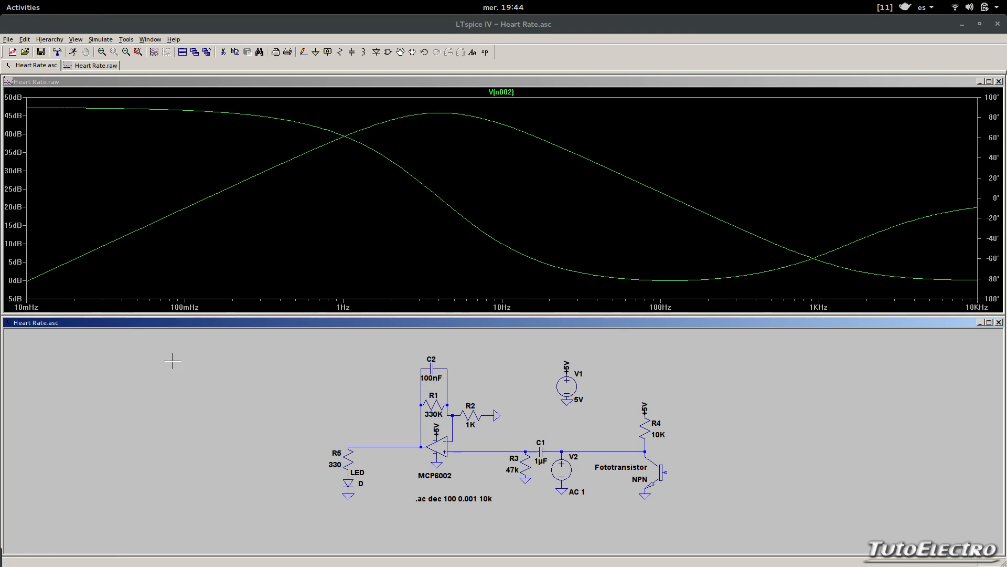
{"action": "left_click", "coordinate": [76, 51]}
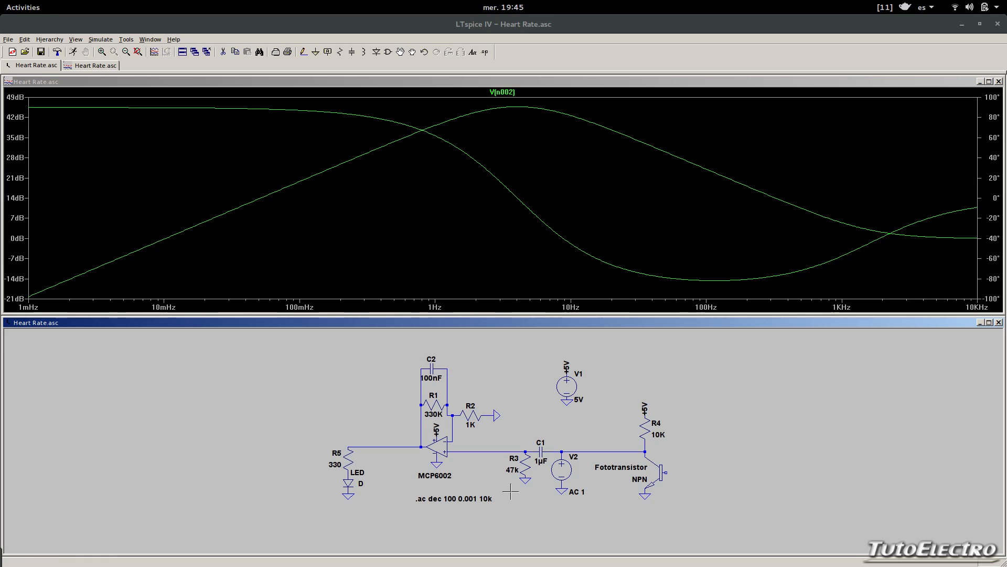
- Set resistor R3 to 1k and rerun the AC analysis
{"action": "right_click", "coordinate": [506, 466]}
{"action": "type", "text": "1k"}
{"action": "left_click", "coordinate": [552, 262]}
{"action": "left_click", "coordinate": [73, 52]}
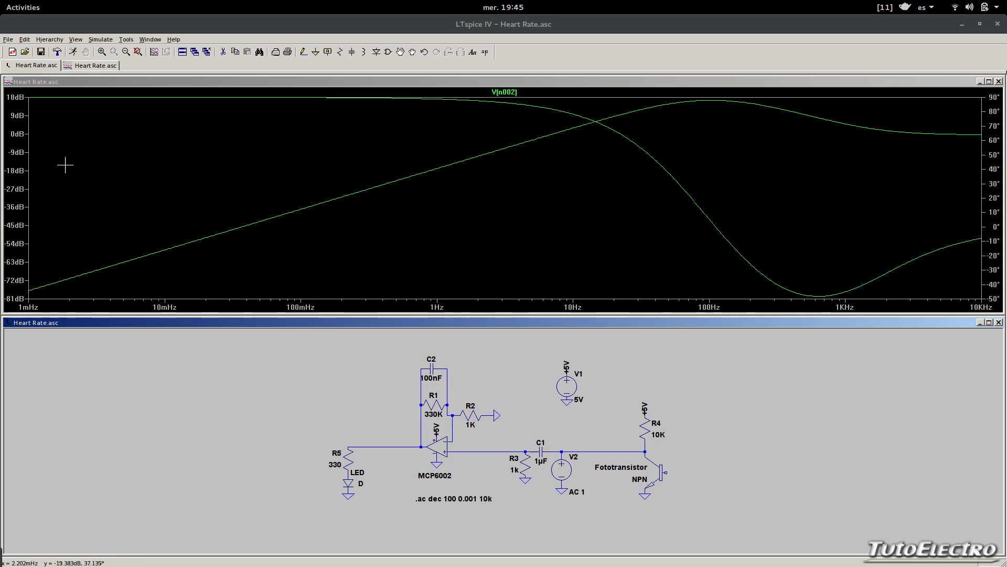
- Set resistor R3 back to 47k and rerun the AC analysis
{"action": "right_click", "coordinate": [526, 463]}
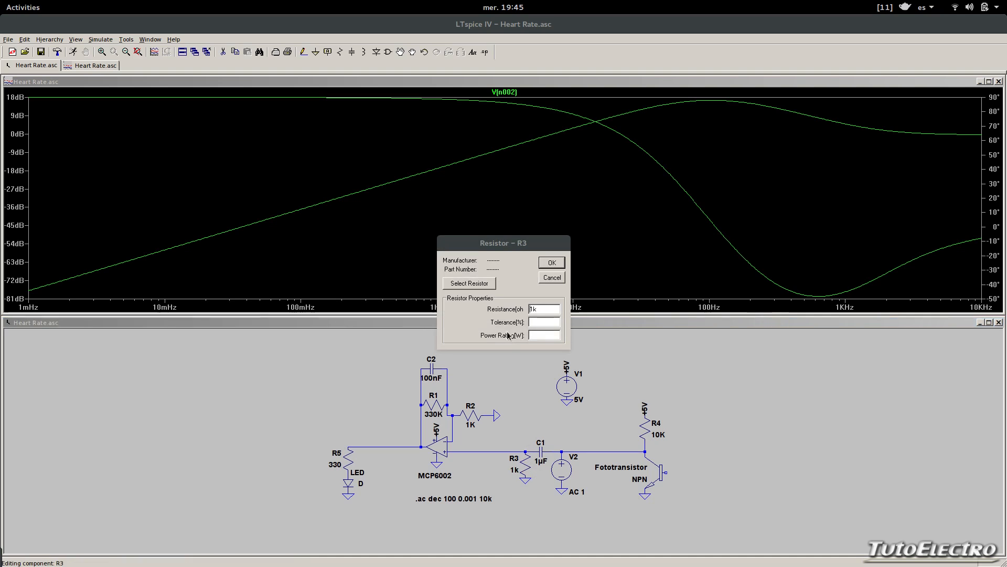
{"action": "type", "text": "47k"}
{"action": "key", "text": "Return"}
{"action": "left_click", "coordinate": [69, 52]}
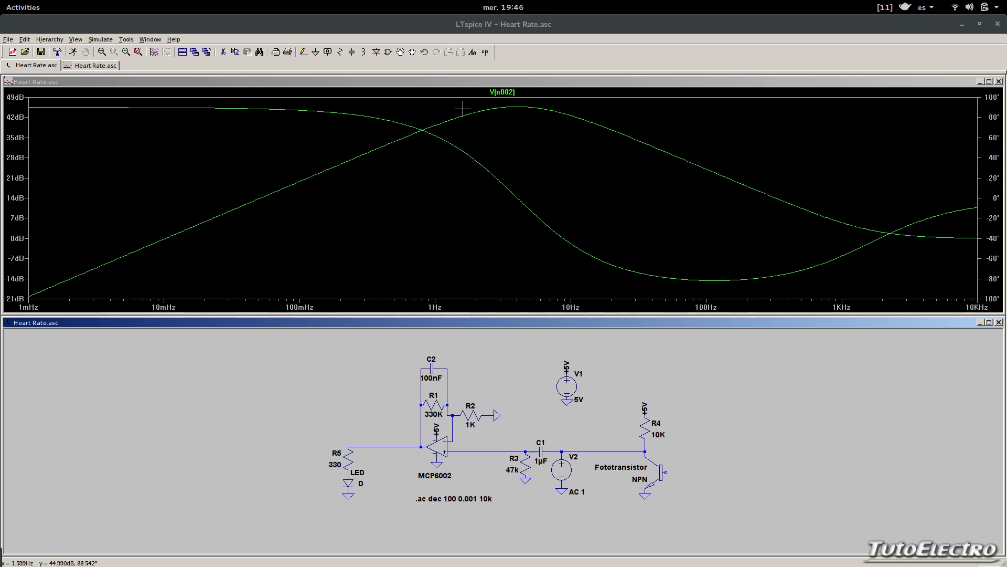
- Set feedback capacitor C2 to 0nF and rerun the AC analysis
{"action": "right_click", "coordinate": [431, 369]}
{"action": "left_click_drag", "start_coordinate": [548, 281], "coordinate": [500, 280]}
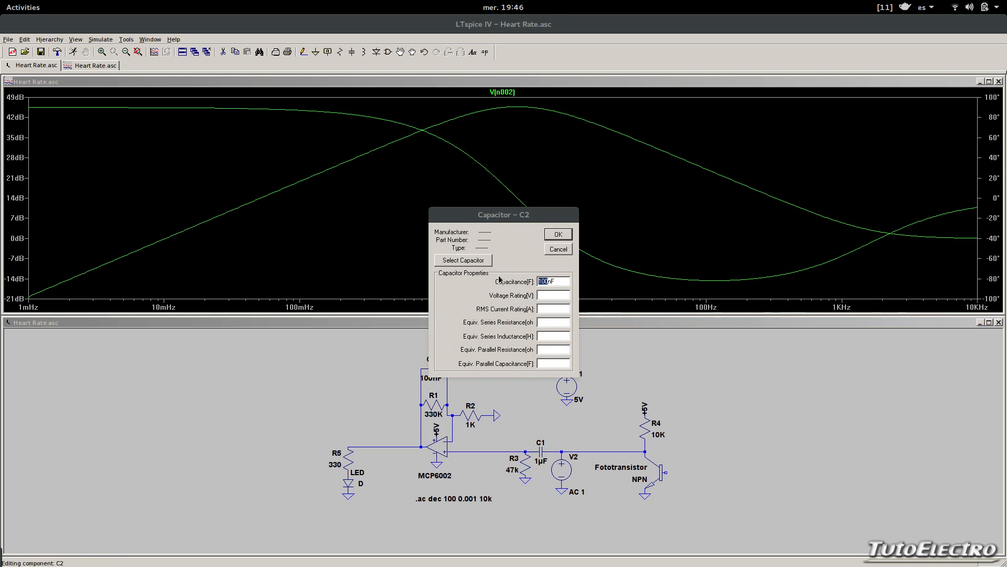
{"action": "left_click", "coordinate": [559, 235]}
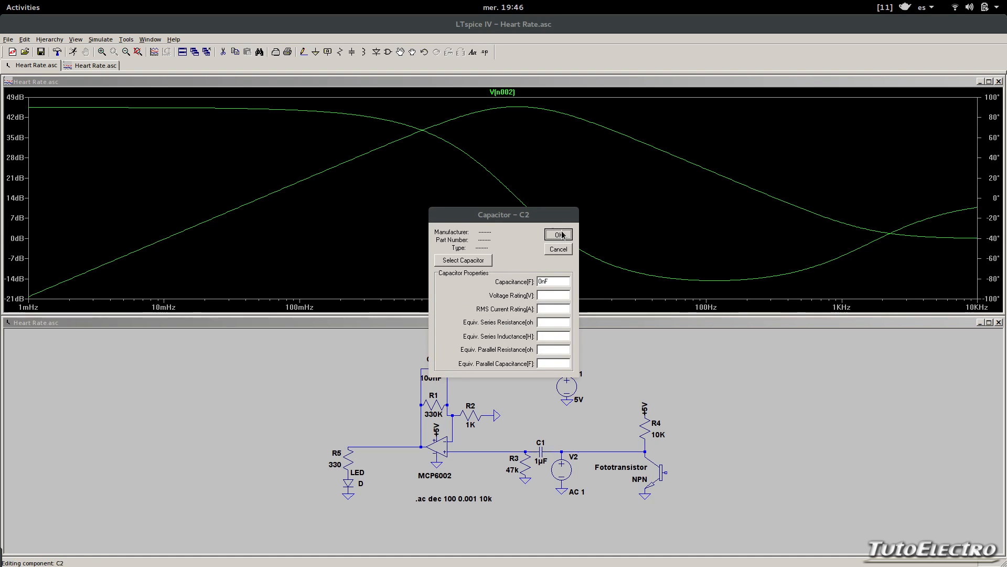
{"action": "left_click", "coordinate": [73, 52]}
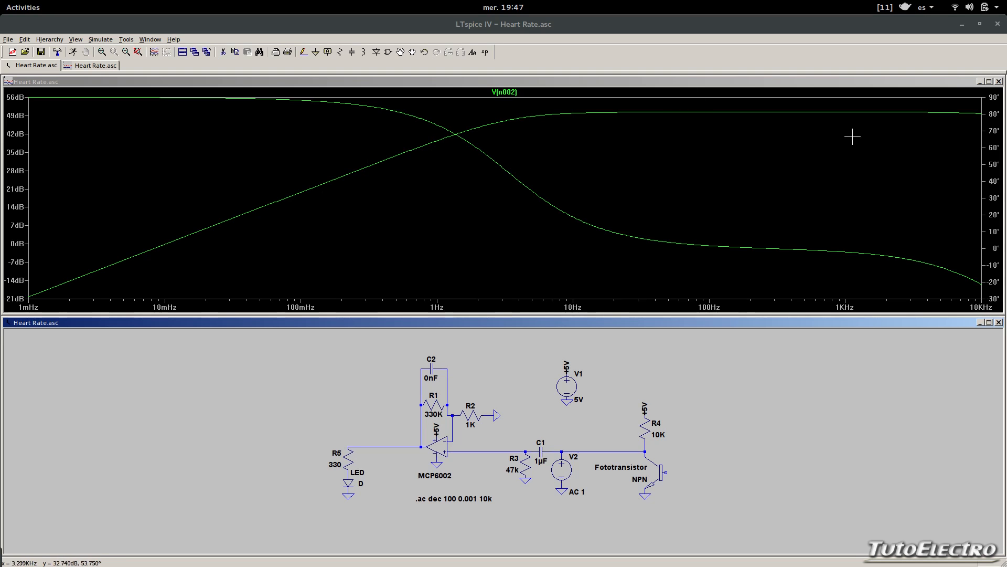
- Restore feedback capacitor C2 to 100nF and update the frequency response plot
{"action": "right_click", "coordinate": [431, 367]}
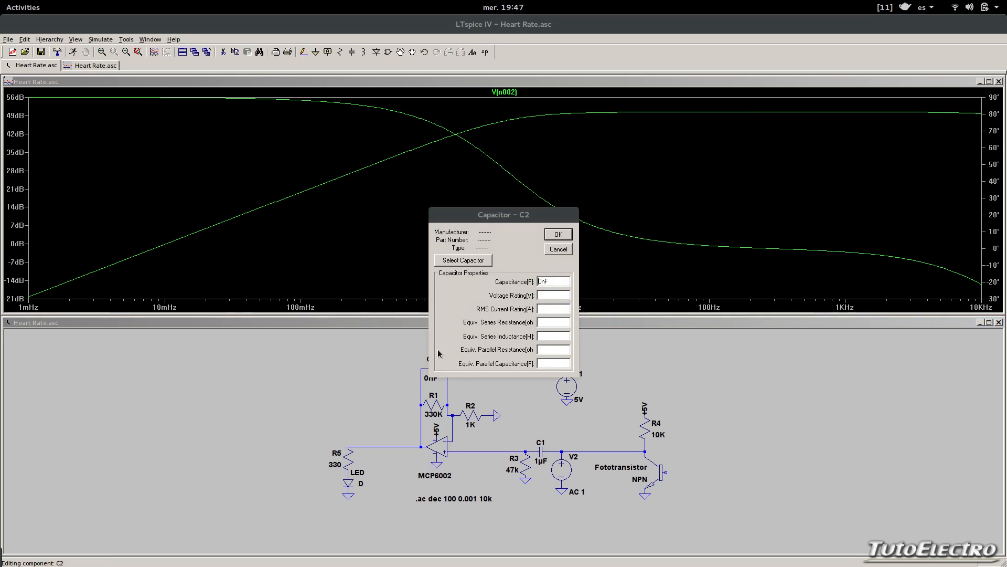
{"action": "left_click_drag", "start_coordinate": [542, 284], "coordinate": [531, 284]}
{"action": "type", "text": "100"}
{"action": "left_click", "coordinate": [558, 234]}
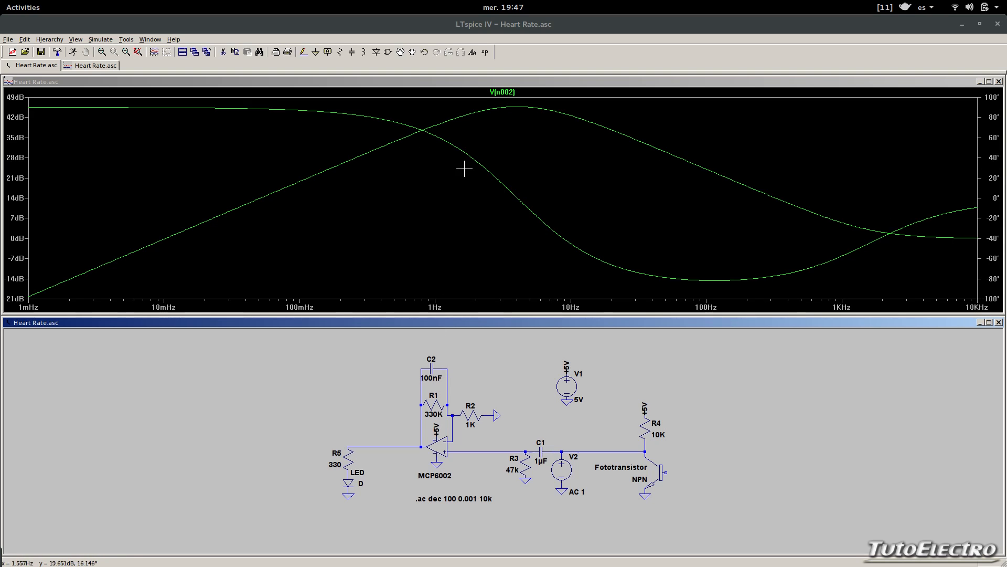
- Configure voltage source V2 as a SINE source with DC offset 1, amplitude 0.001 and frequency 1.5 Hz
{"action": "right_click", "coordinate": [571, 469]}
{"action": "left_click", "coordinate": [405, 211]}
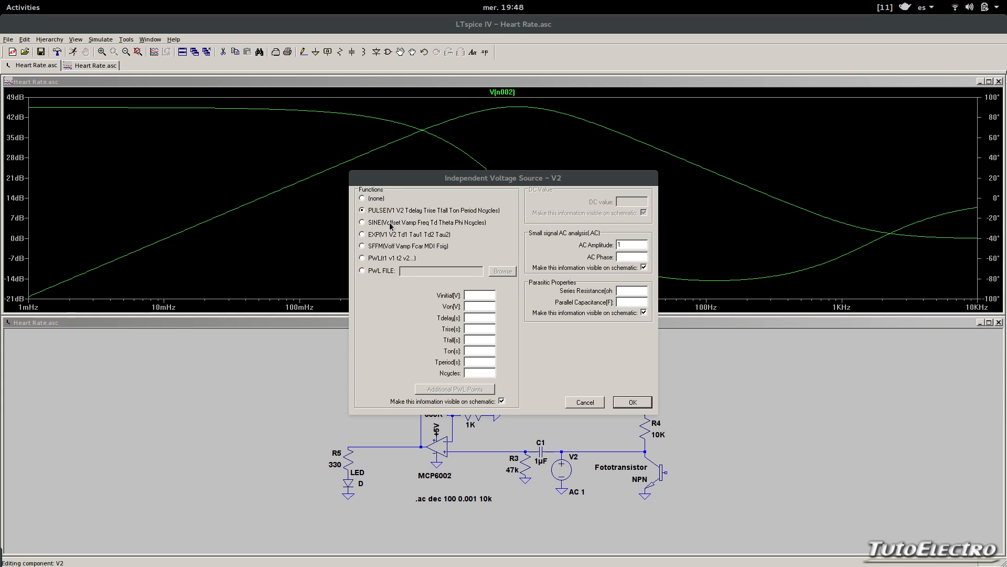
{"action": "left_click", "coordinate": [391, 223]}
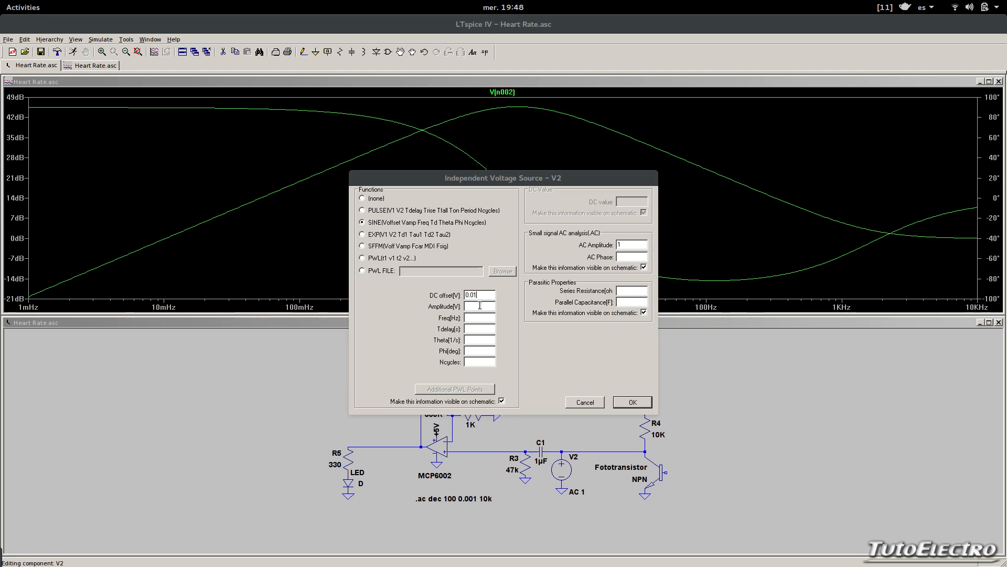
{"action": "left_click_drag", "start_coordinate": [483, 298], "coordinate": [449, 298]}
{"action": "type", "text": "1"}
{"action": "left_click", "coordinate": [649, 404]}
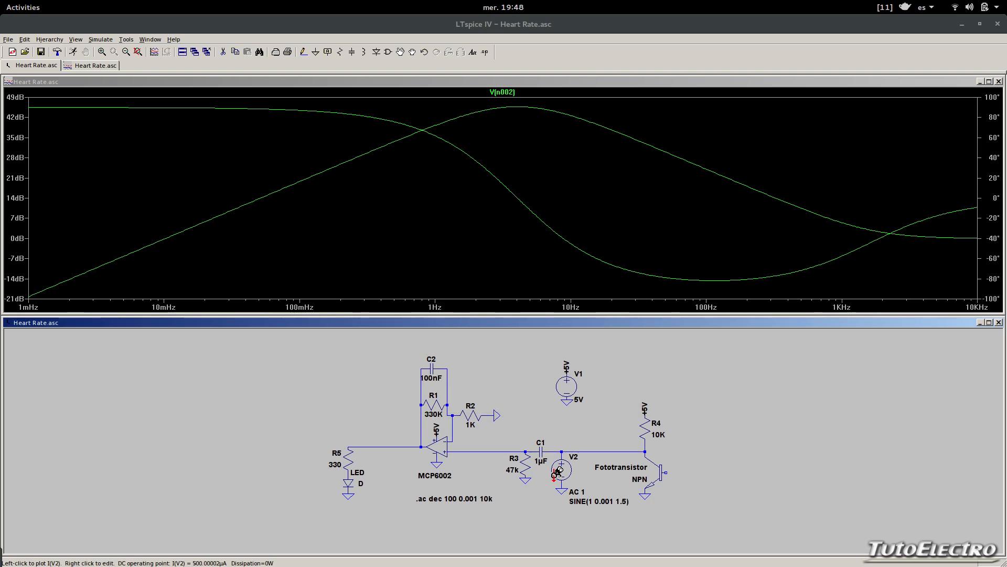
- Change the simulation command to a transient analysis with a stop time of 10 and plot the op-amp's output voltage
{"action": "right_click", "coordinate": [422, 499]}
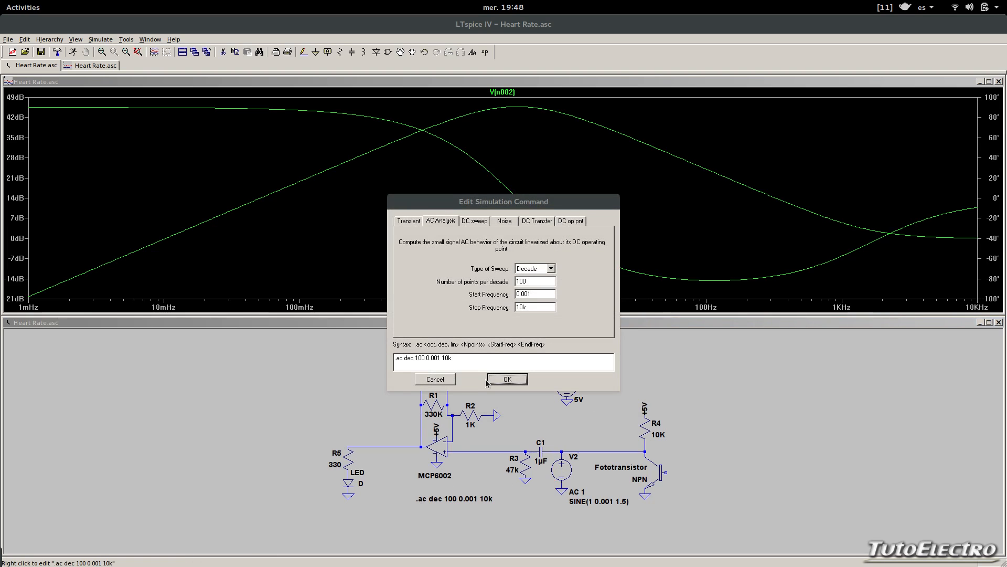
{"action": "left_click", "coordinate": [414, 221]}
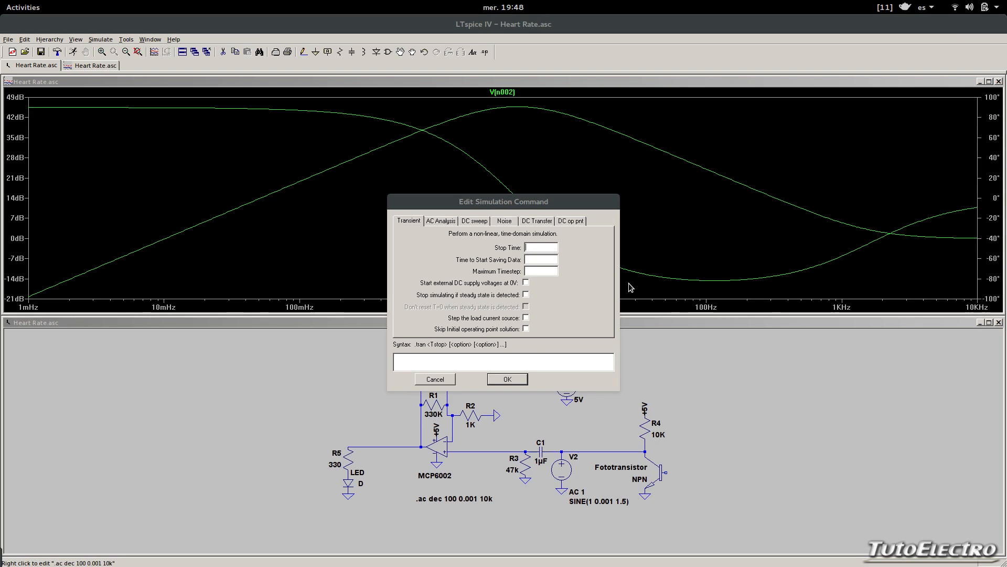
{"action": "type", "text": "10"}
{"action": "left_click", "coordinate": [495, 380]}
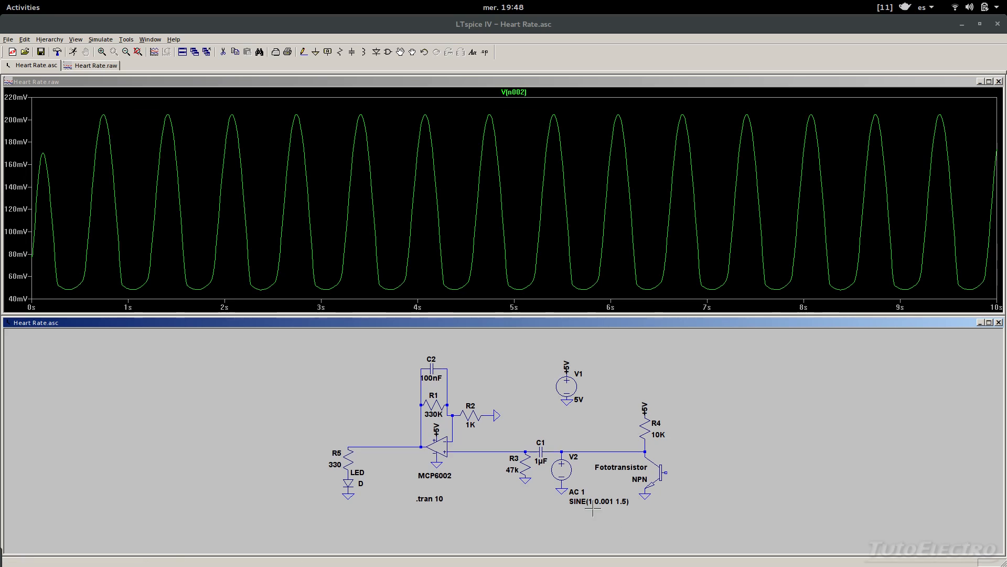
- Check the sine amplitude of voltage source V2 against the plotted output, keeping its settings
{"action": "right_click", "coordinate": [568, 474]}
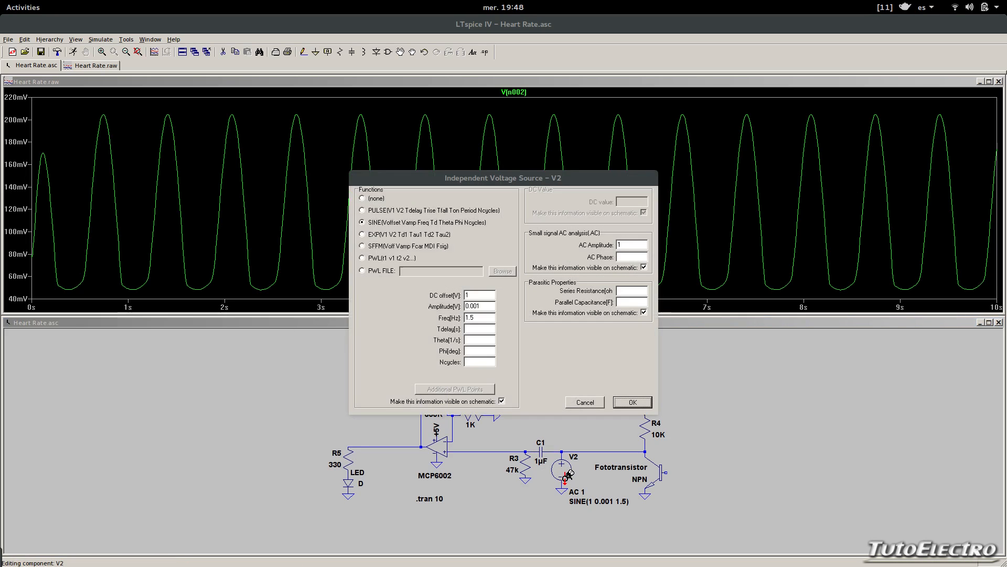
{"action": "left_click", "coordinate": [478, 307]}
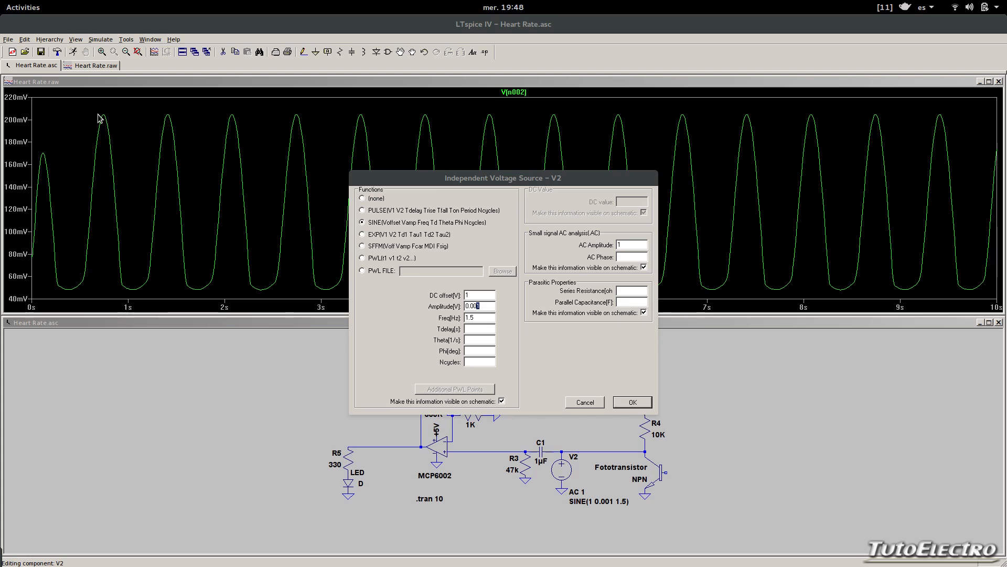
{"action": "left_click_drag", "start_coordinate": [441, 181], "coordinate": [705, 176]}
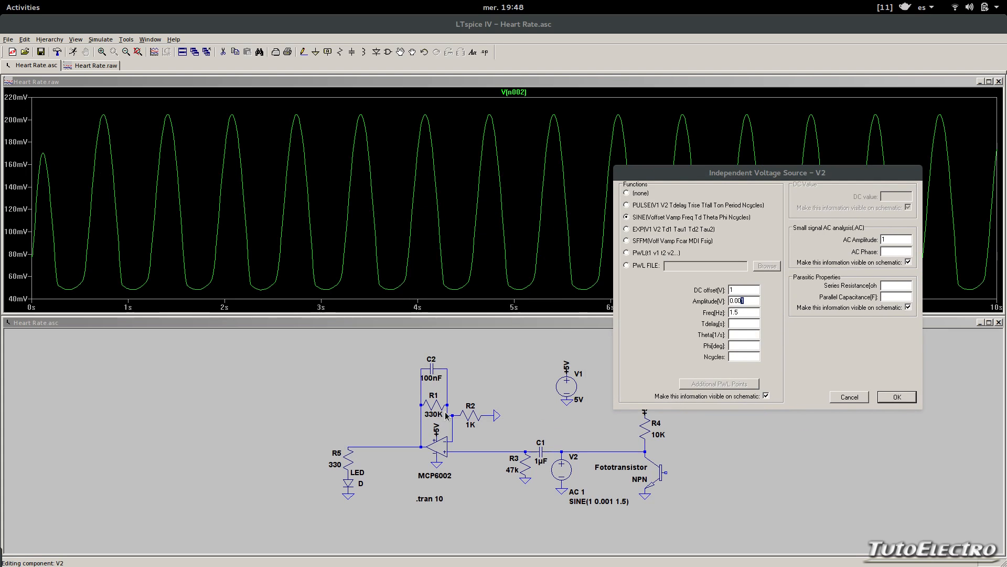
{"action": "left_click", "coordinate": [897, 398]}
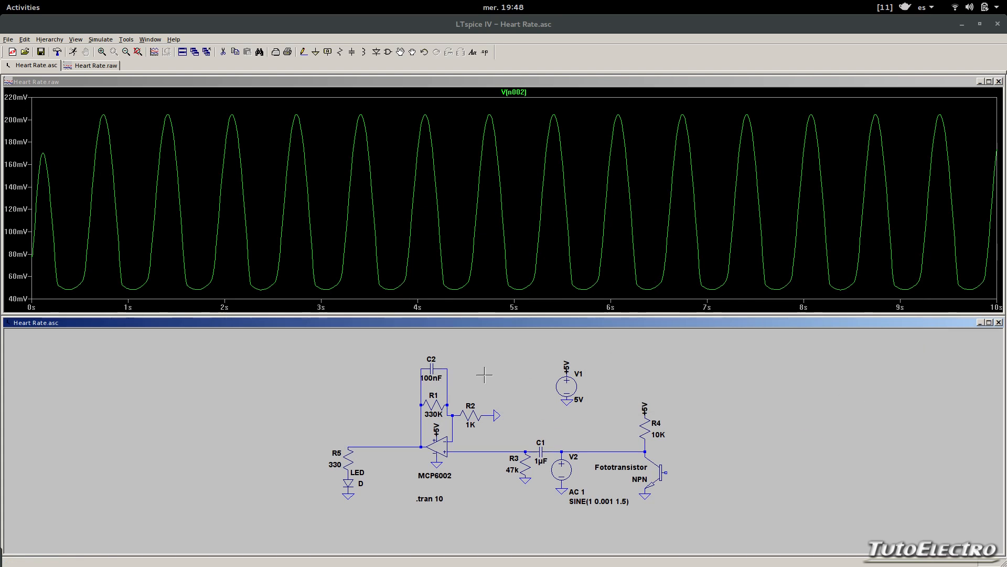
- Set feedback capacitor C2 to 0nF and rerun the transient simulation
{"action": "right_click", "coordinate": [433, 368]}
{"action": "left_click_drag", "start_coordinate": [551, 280], "coordinate": [515, 283]}
{"action": "type", "text": "0nF"}
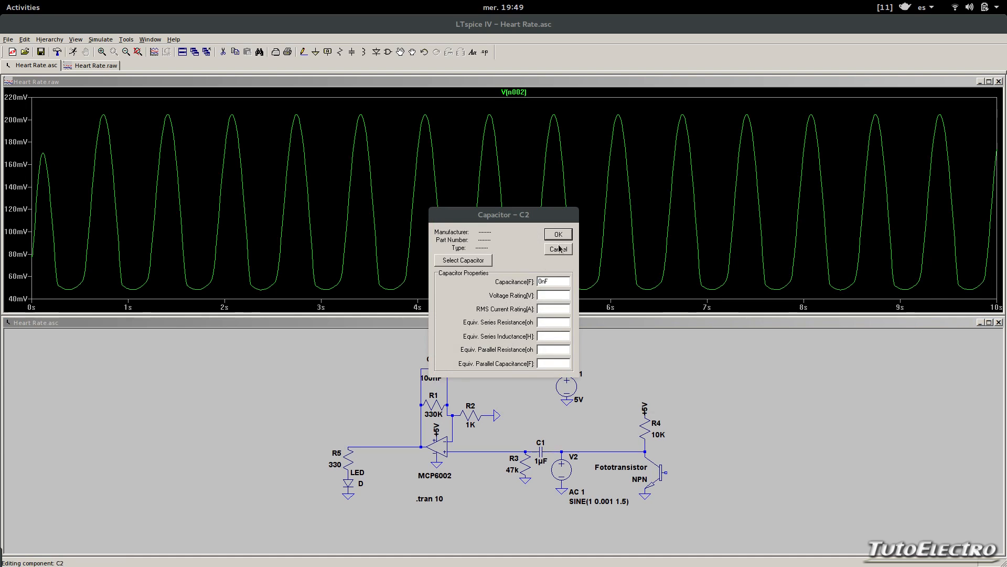
{"action": "left_click", "coordinate": [558, 235]}
{"action": "left_click", "coordinate": [73, 51]}
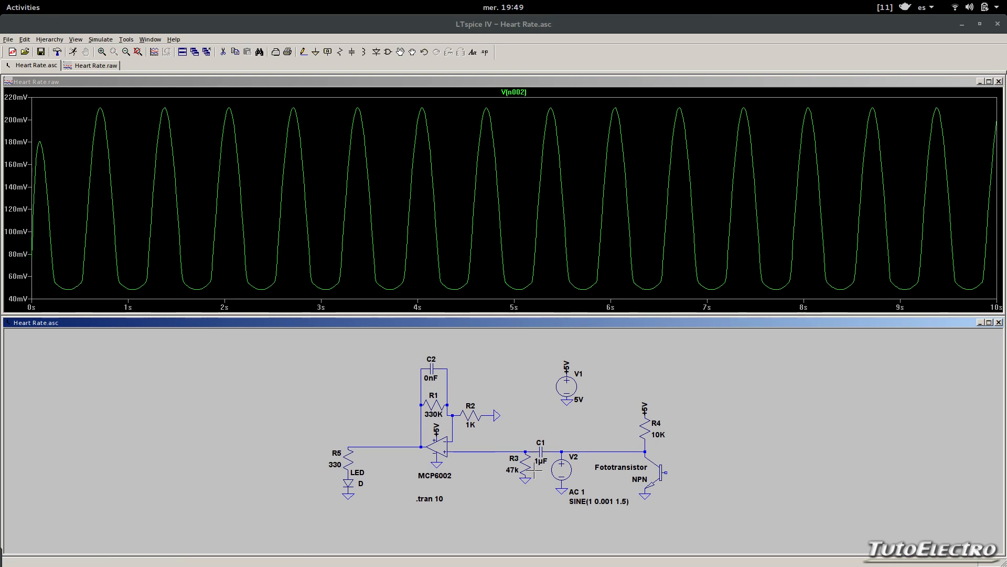
- Set input capacitor C1 to 0.1µF and rerun the transient simulation
{"action": "right_click", "coordinate": [537, 461]}
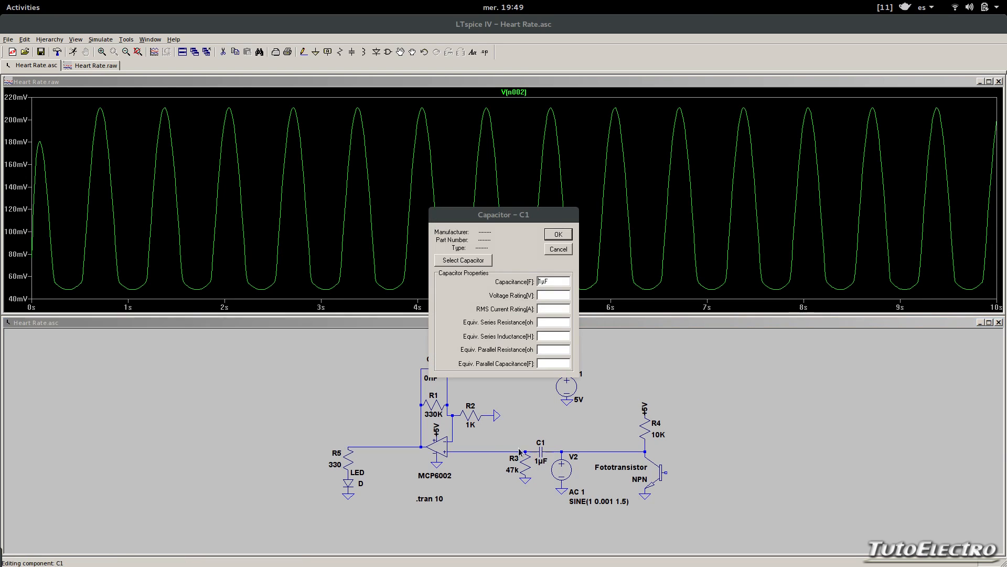
{"action": "left_click", "coordinate": [539, 281]}
{"action": "type", "text": "0."}
{"action": "left_click", "coordinate": [561, 239]}
{"action": "left_click", "coordinate": [73, 51]}
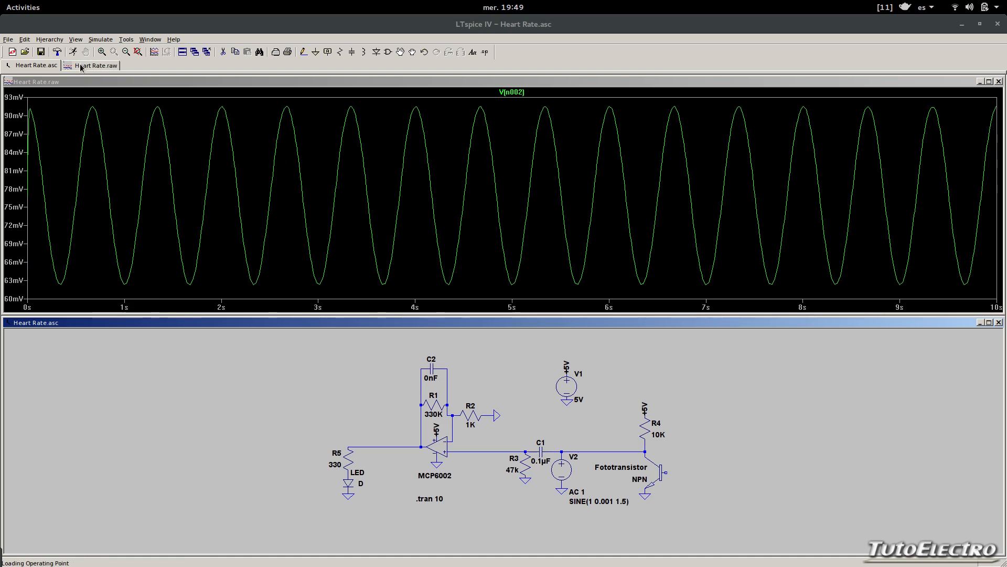
- Set input capacitor C1 to 100µF and rerun the transient simulation
{"action": "right_click", "coordinate": [540, 453]}
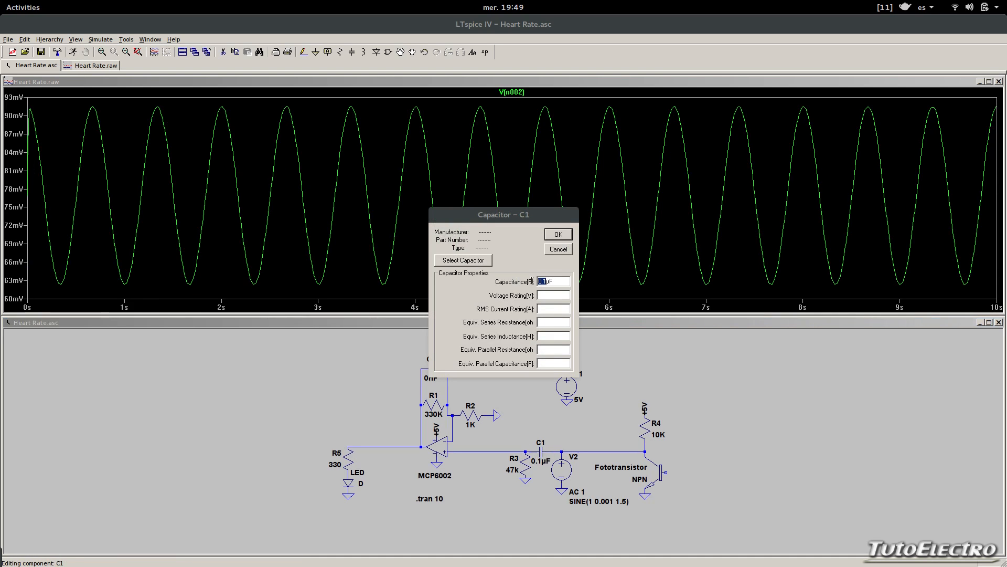
{"action": "left_click", "coordinate": [556, 236]}
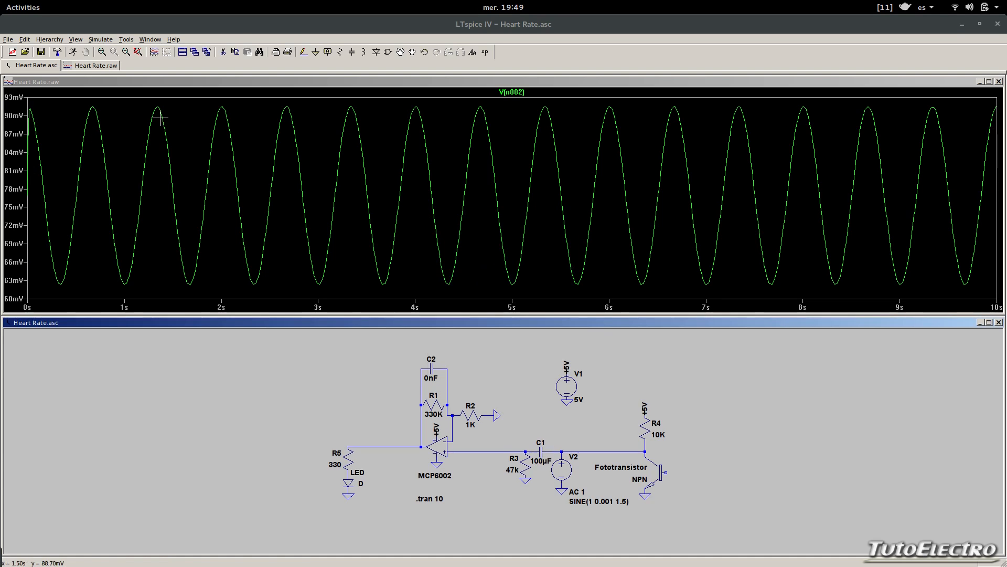
{"action": "left_click", "coordinate": [74, 51]}
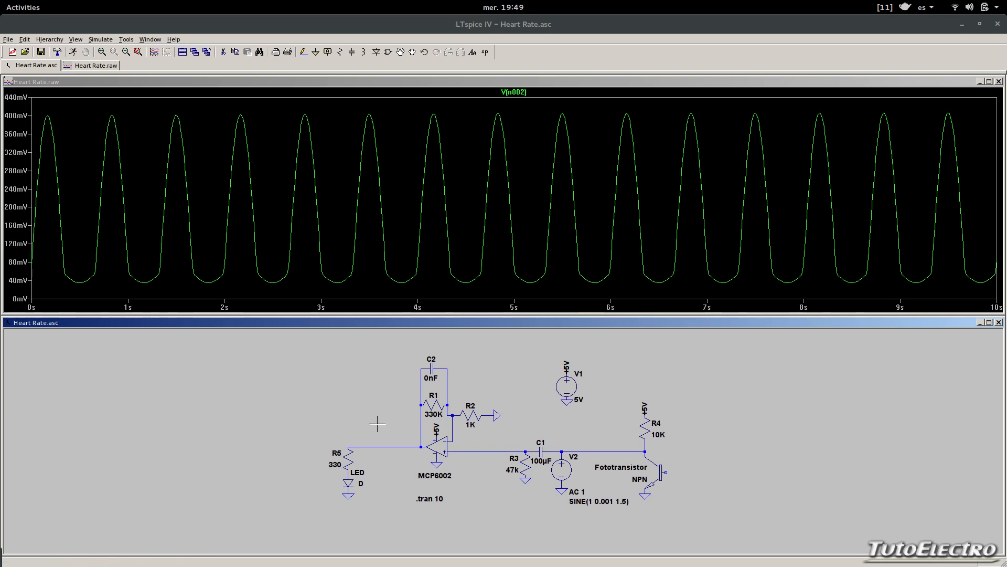
- Set input capacitor C1 back to 1µF and rerun the transient simulation
{"action": "right_click", "coordinate": [542, 452]}
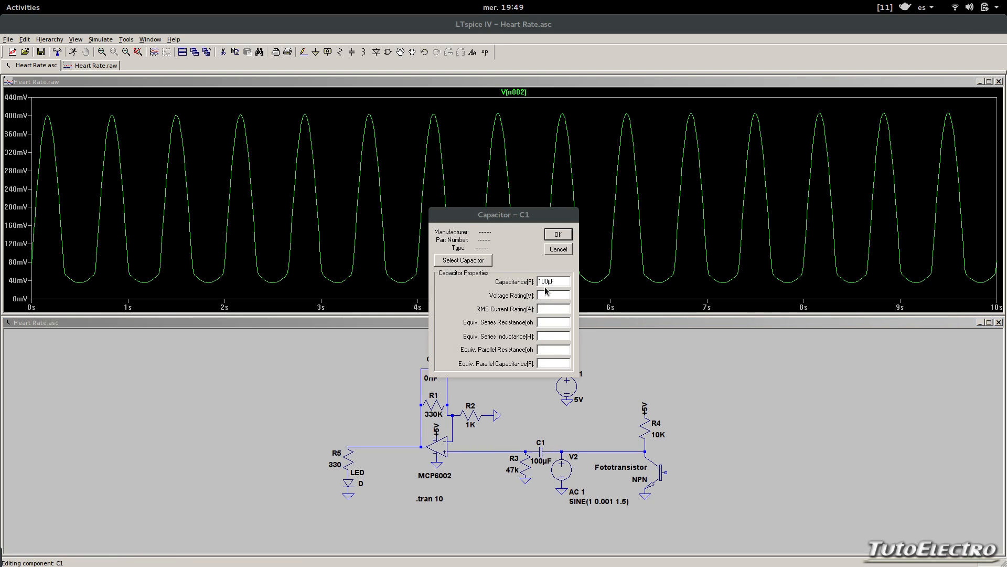
{"action": "left_click_drag", "start_coordinate": [532, 281], "coordinate": [519, 284]}
{"action": "type", "text": "1"}
{"action": "key", "text": "Return"}
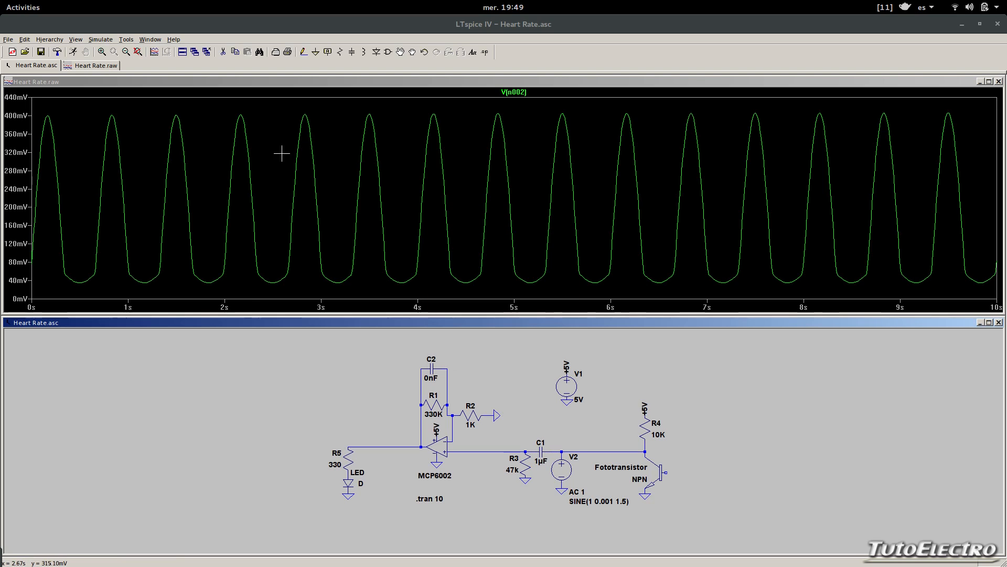
{"action": "left_click", "coordinate": [73, 51]}
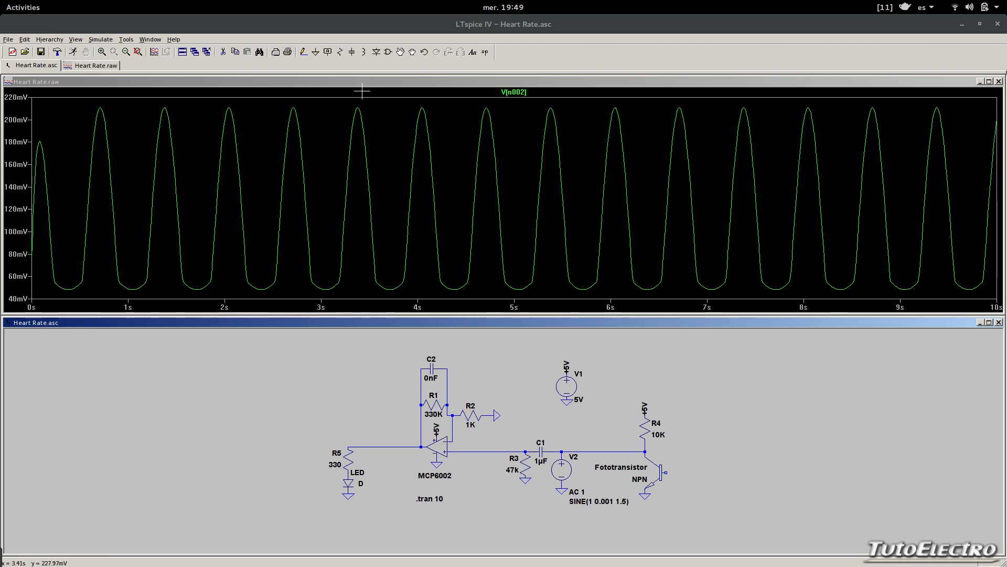
- Add the voltage at the node between C1 and V2 to the plot and examine its small ripple up close
{"action": "left_click", "coordinate": [582, 451]}
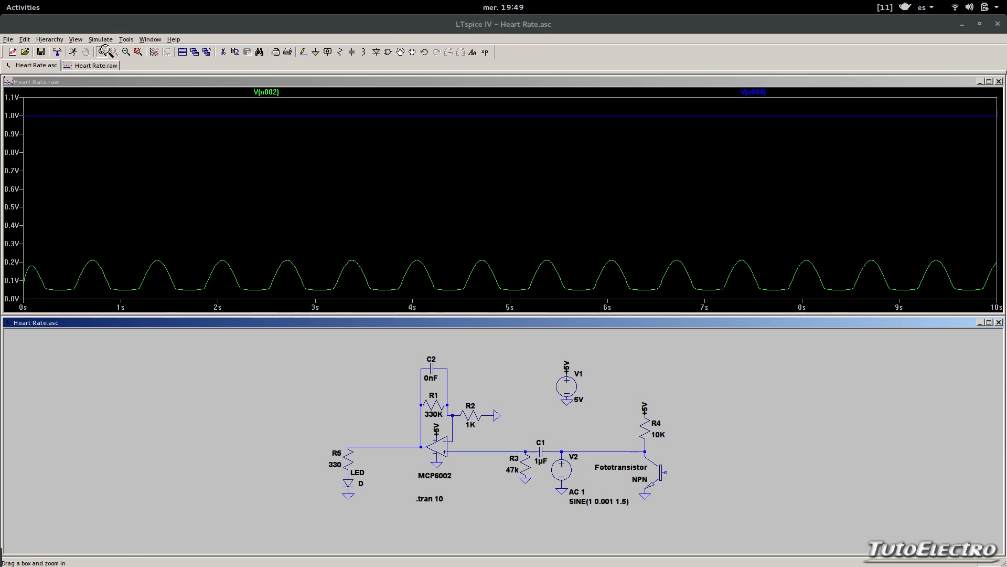
{"action": "left_click_drag", "start_coordinate": [66, 109], "coordinate": [88, 122]}
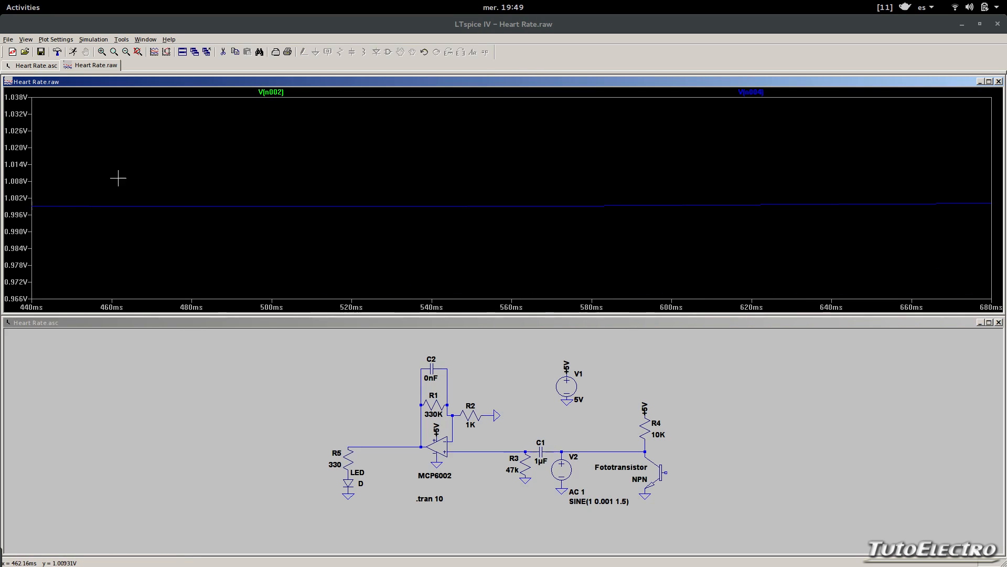
{"action": "left_click", "coordinate": [138, 52]}
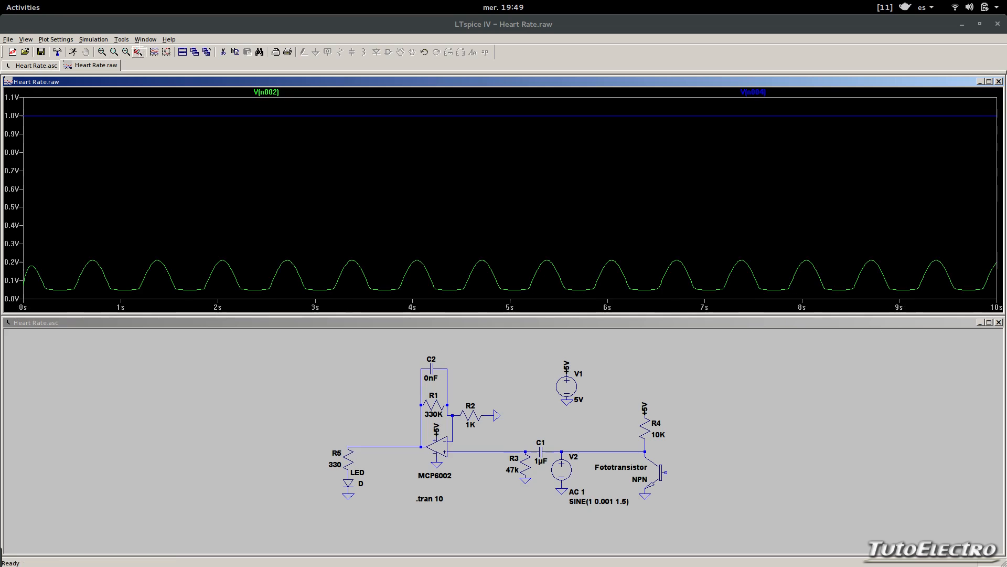
{"action": "left_click_drag", "start_coordinate": [91, 101], "coordinate": [555, 130]}
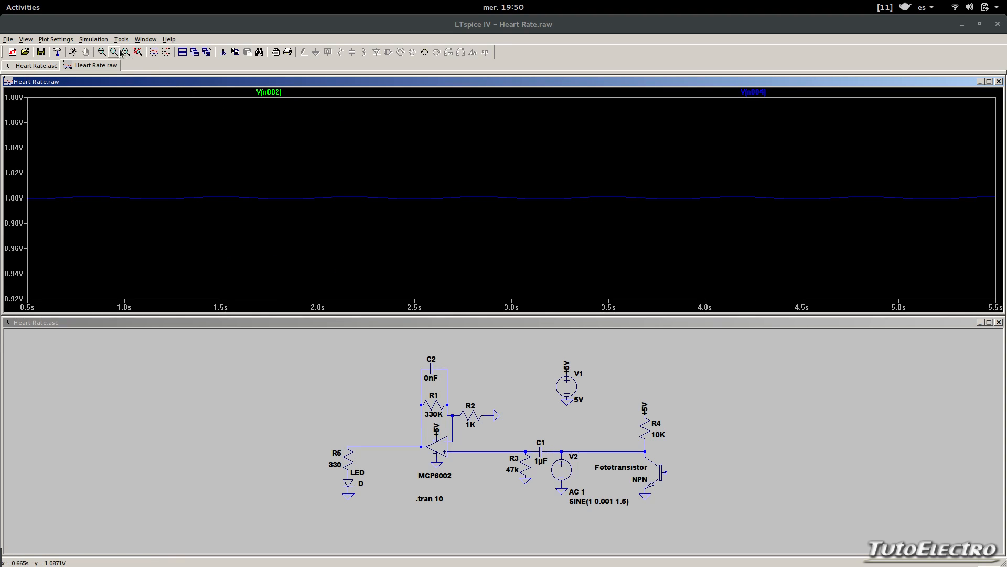
{"action": "left_click", "coordinate": [138, 52]}
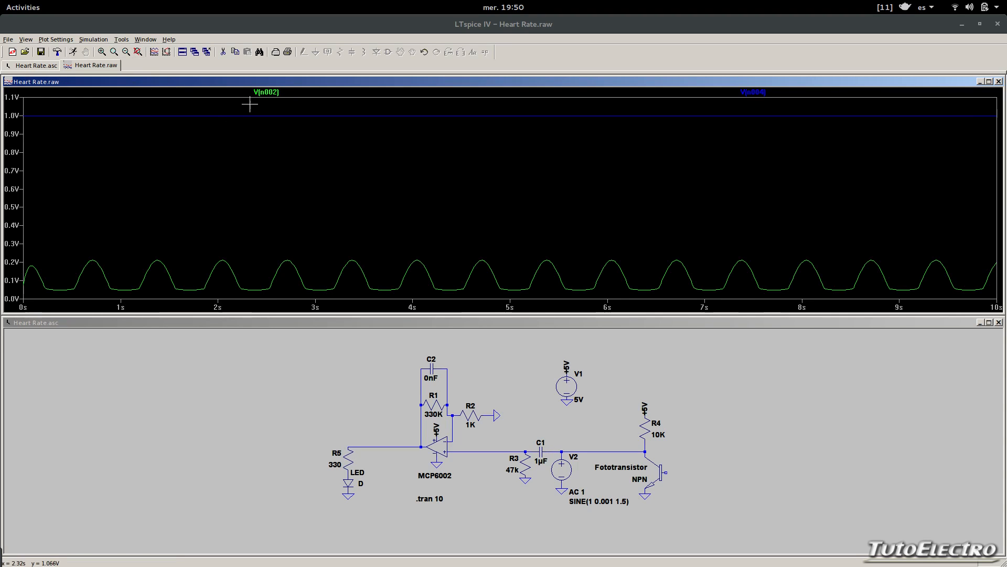